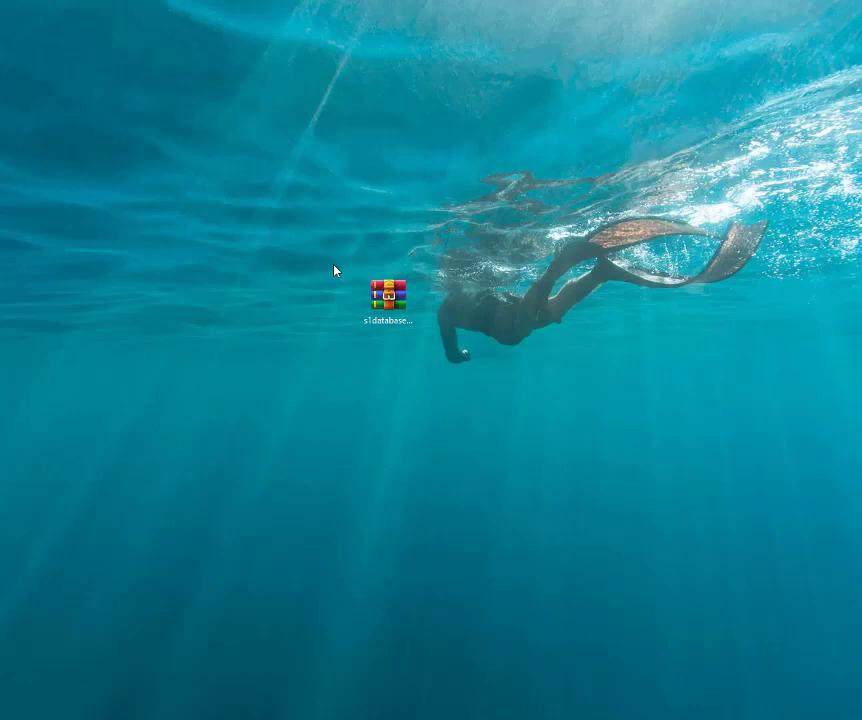
# Step: Extract the contents of s1database.zip onto the desktop
pyautogui.click(388, 296)
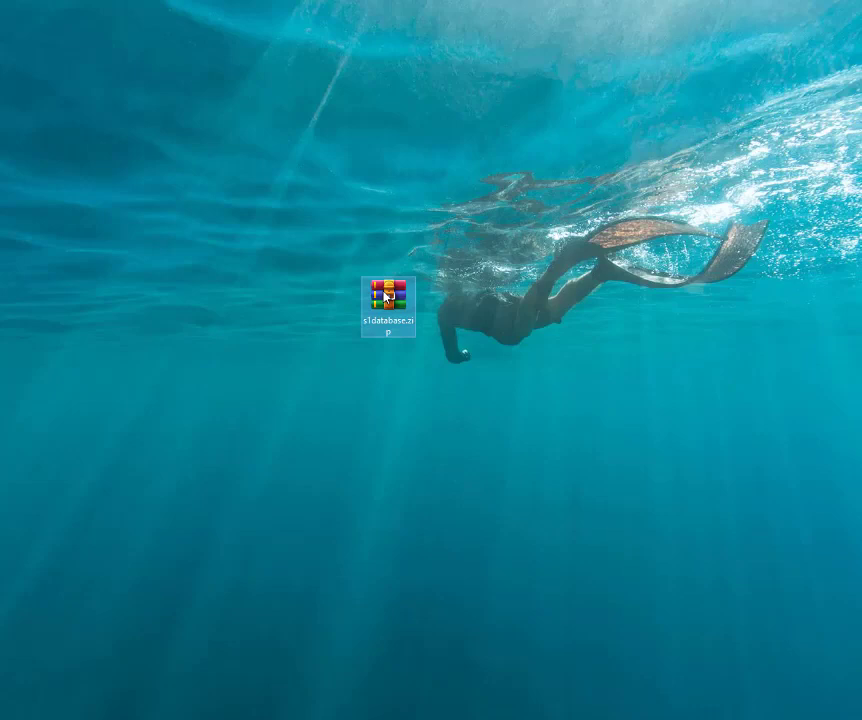
pyautogui.rightClick(388, 296)
pyautogui.click(447, 367)
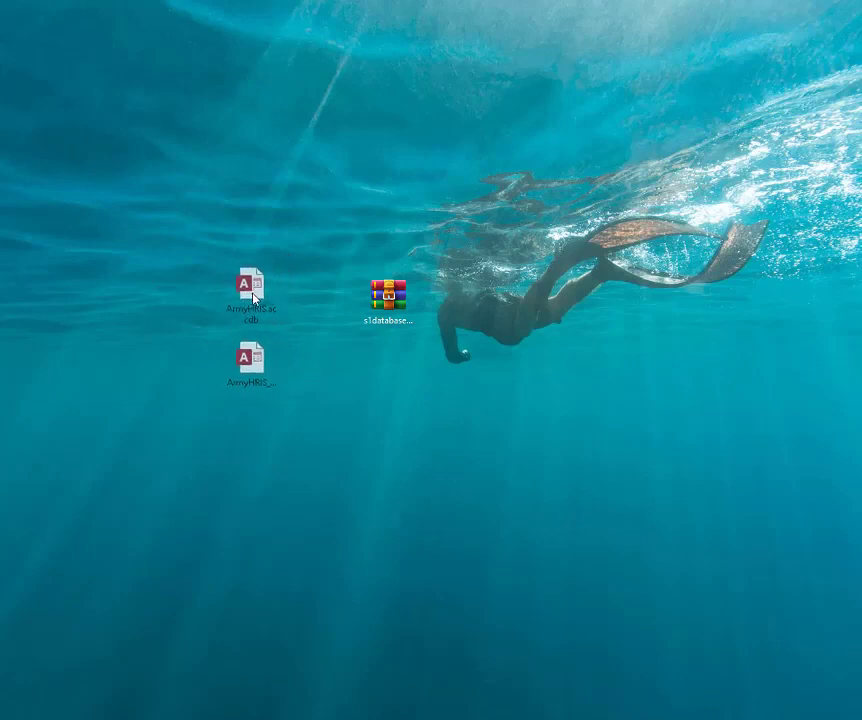
pyautogui.click(341, 395)
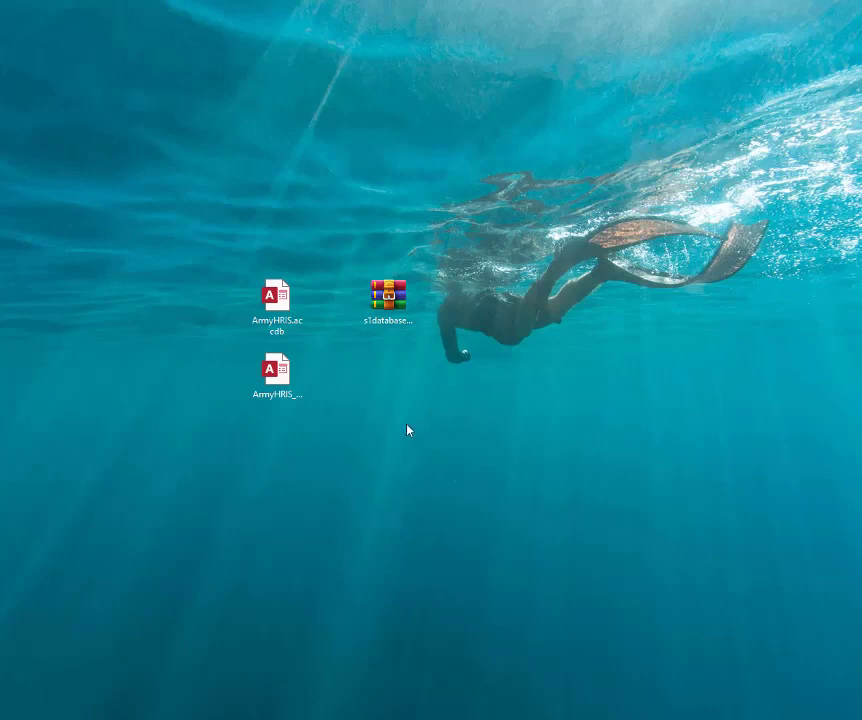
# Step: Create a folder named Network on the desktop
pyautogui.rightClick(388, 154)
pyautogui.moveTo(448, 271)
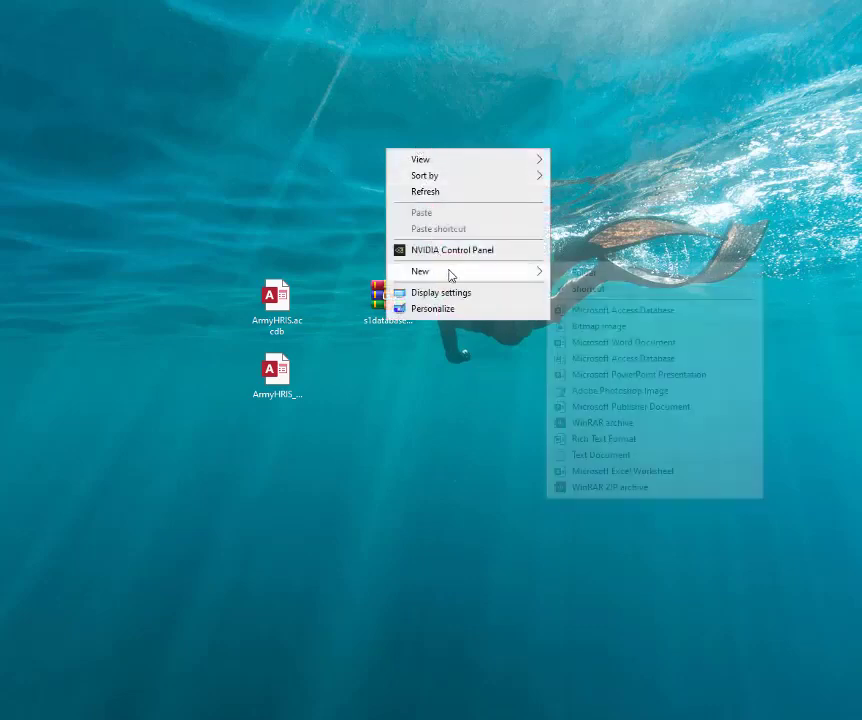
pyautogui.click(578, 274)
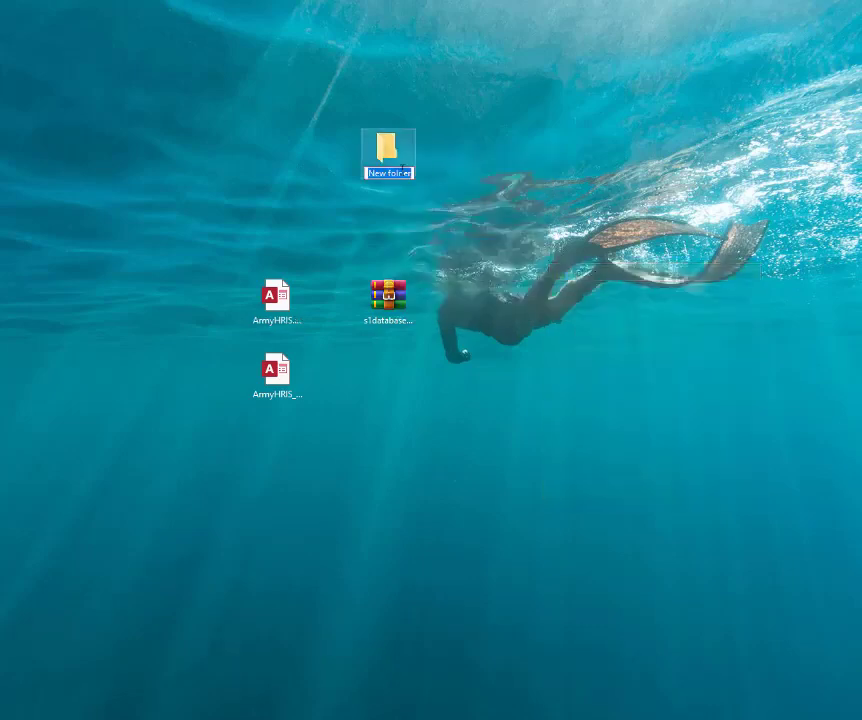
pyautogui.write('Network')
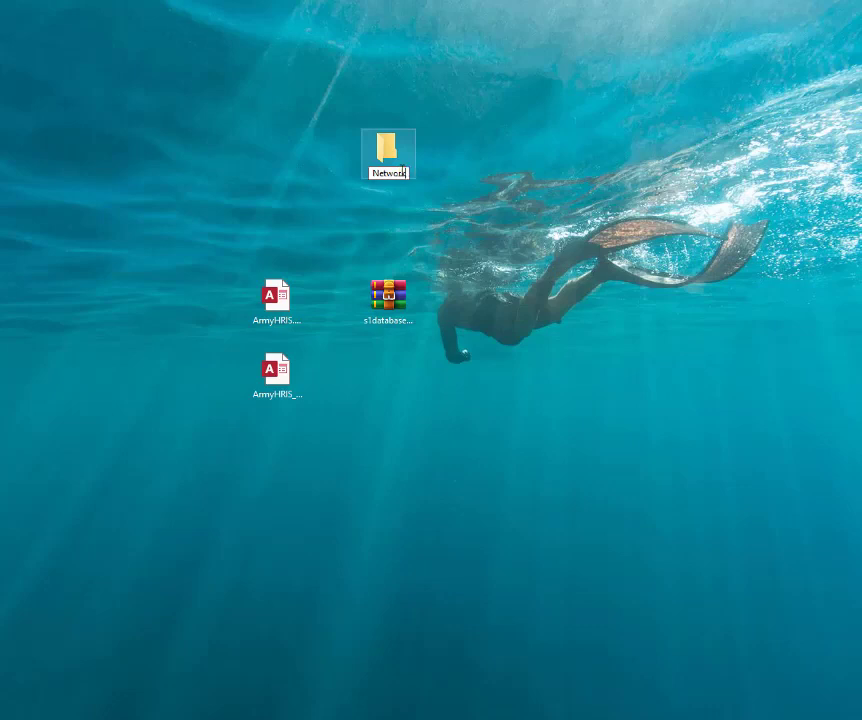
pyautogui.press('Return')
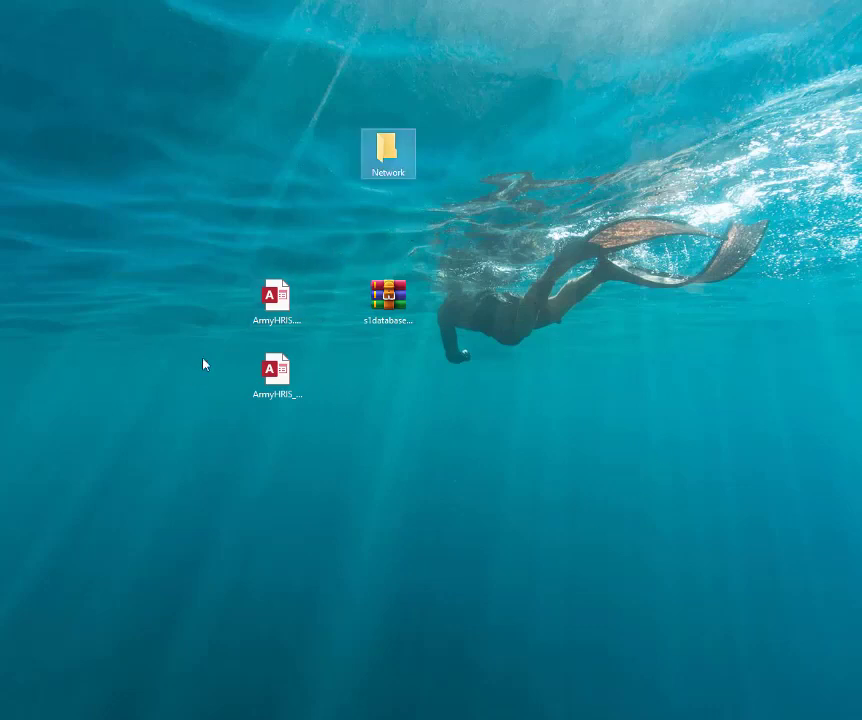
pyautogui.click(477, 330)
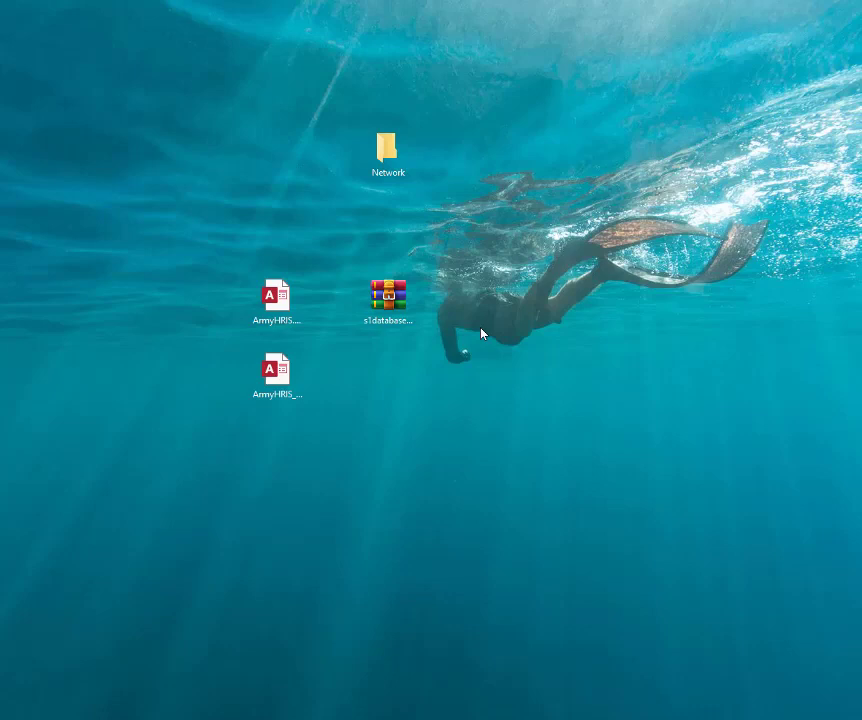
# Step: Move the back-end file ArmyHRIS_be.accdb from the desktop into the Network folder
pyautogui.click(292, 322)
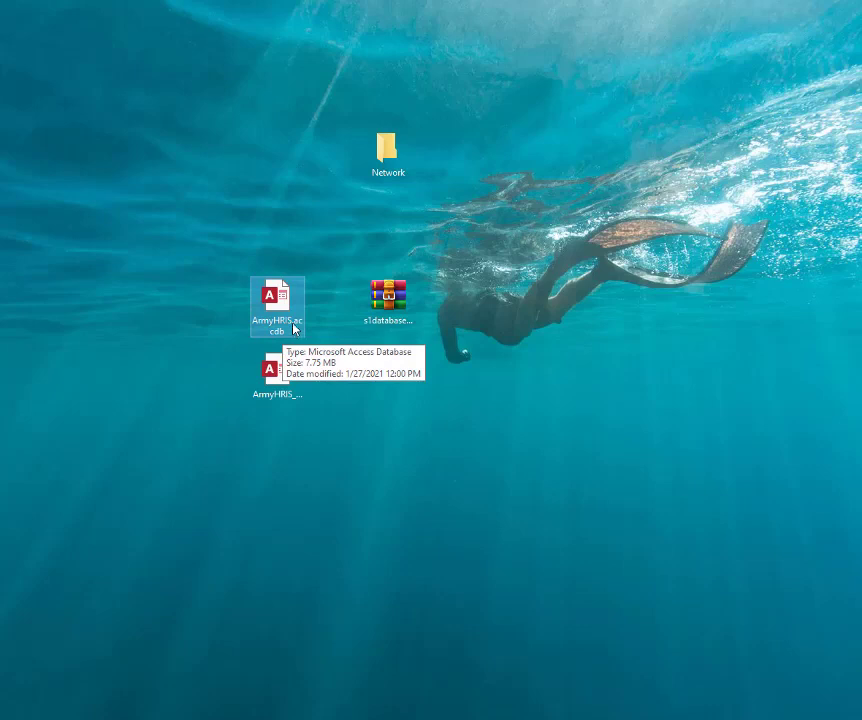
pyautogui.click(292, 385)
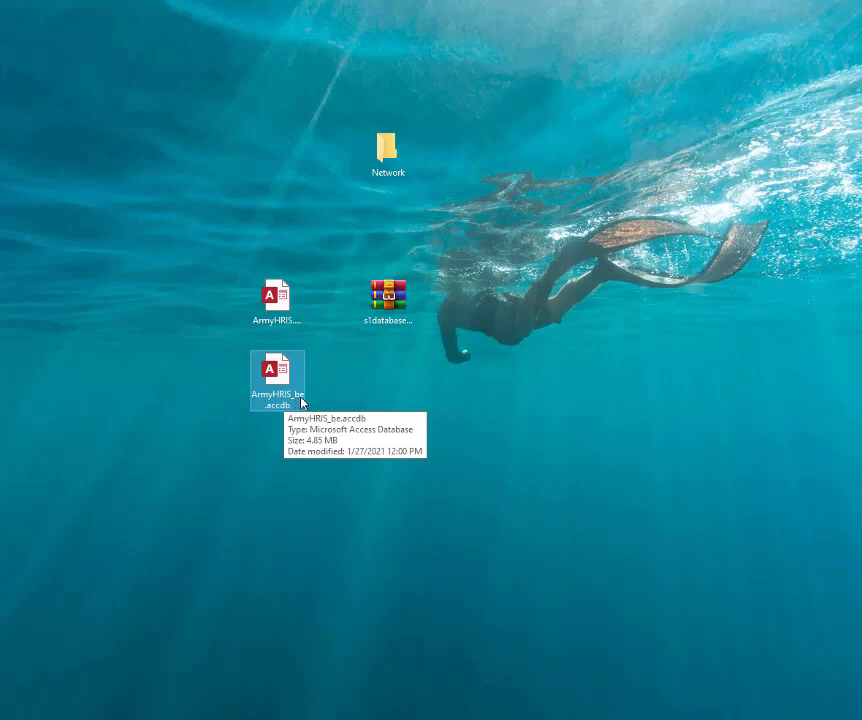
pyautogui.click(282, 305)
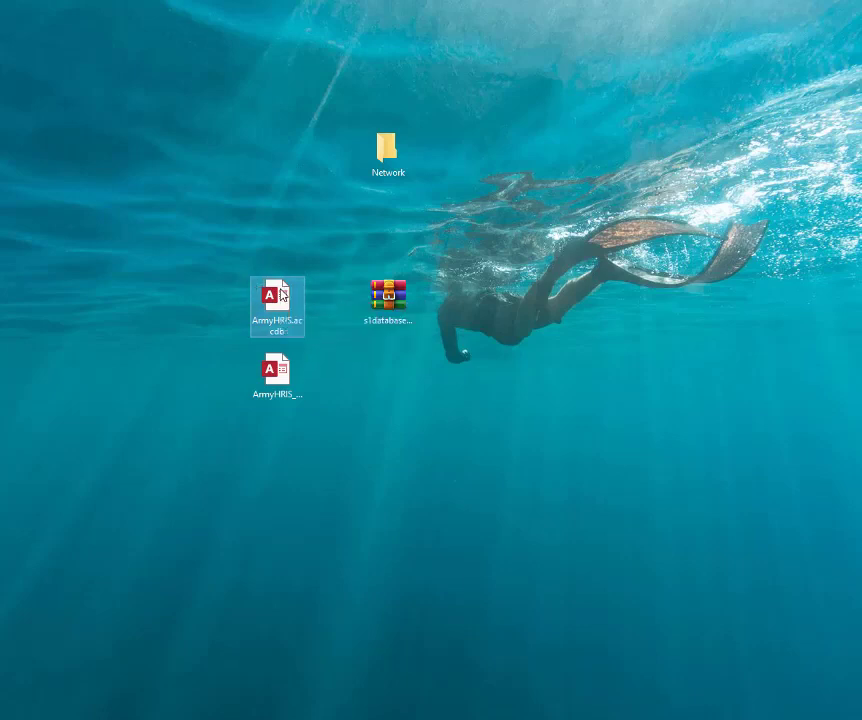
pyautogui.click(285, 383)
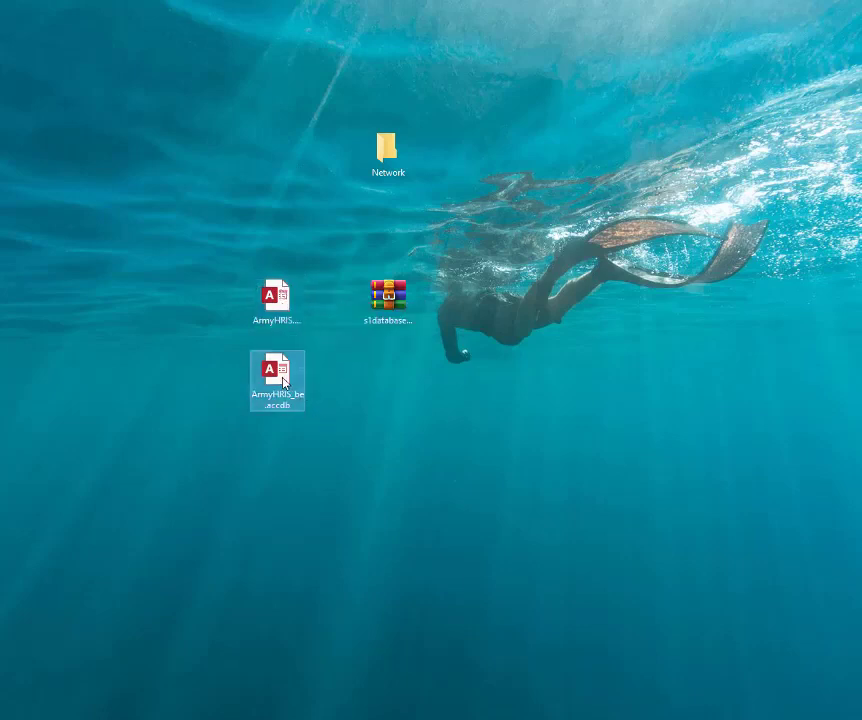
pyautogui.moveTo(285, 383); pyautogui.dragTo(391, 166)
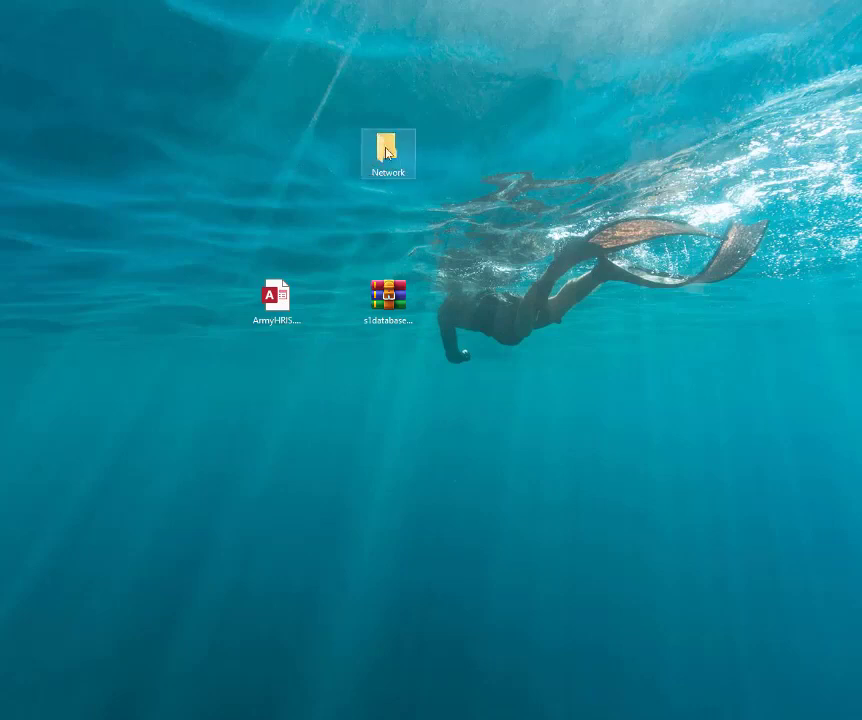
pyautogui.moveTo(388, 152)
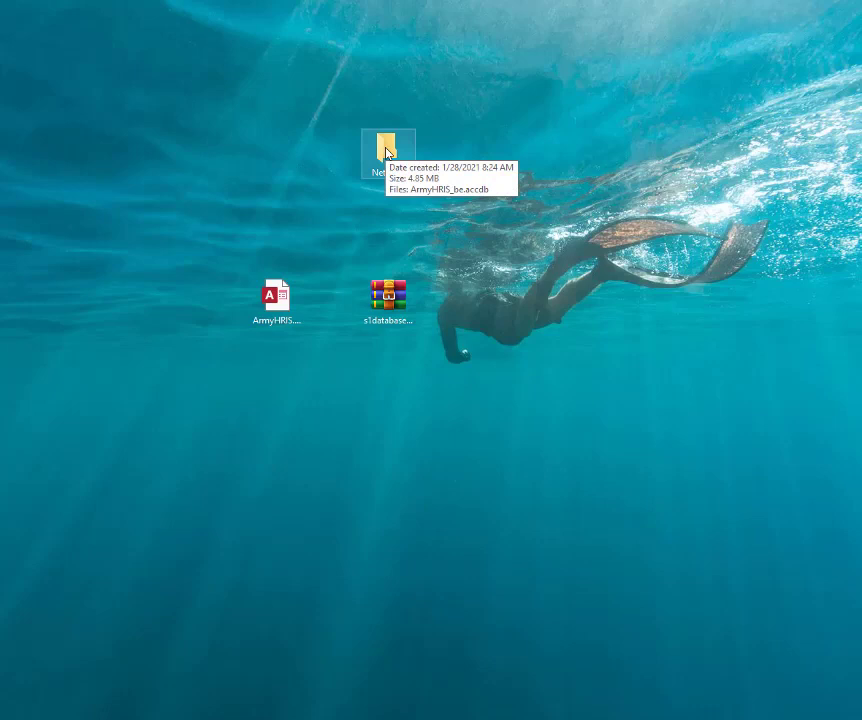
# Step: Open the front-end database ArmyHRIS.accdb from the desktop in Microsoft Access
pyautogui.moveTo(229, 267); pyautogui.dragTo(323, 364)
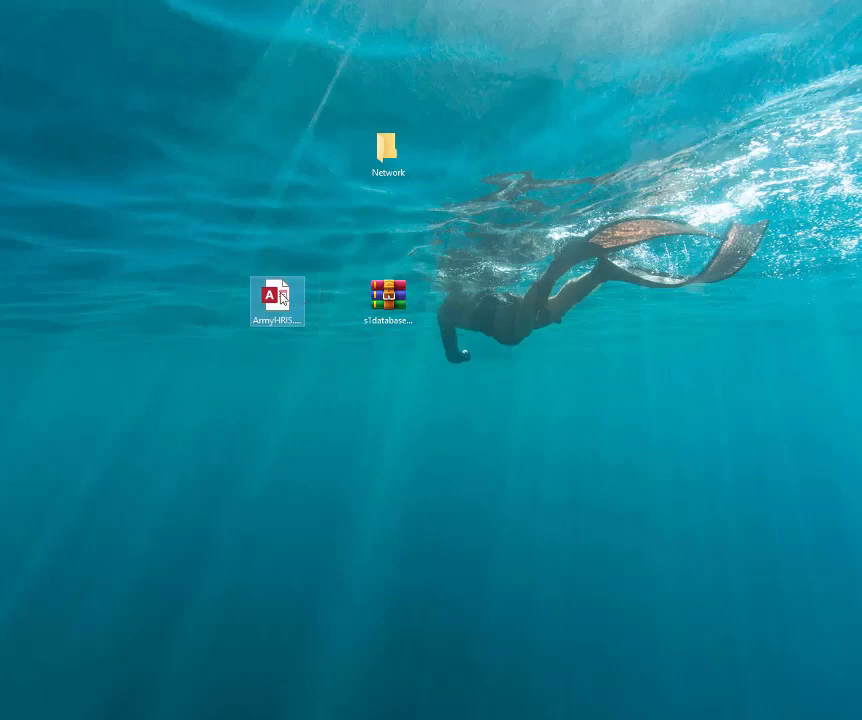
pyautogui.click(283, 298)
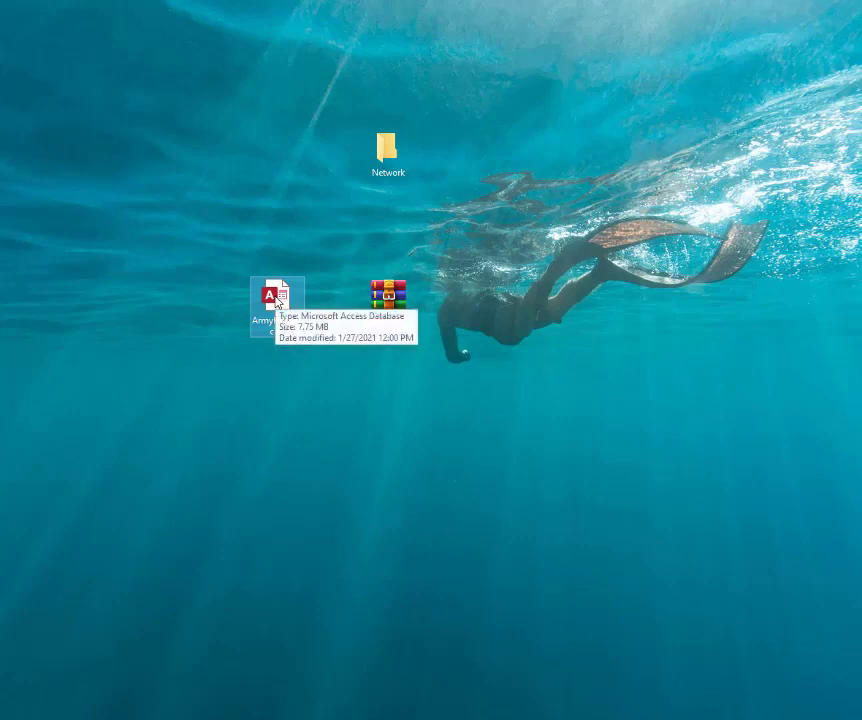
pyautogui.doubleClick(279, 300)
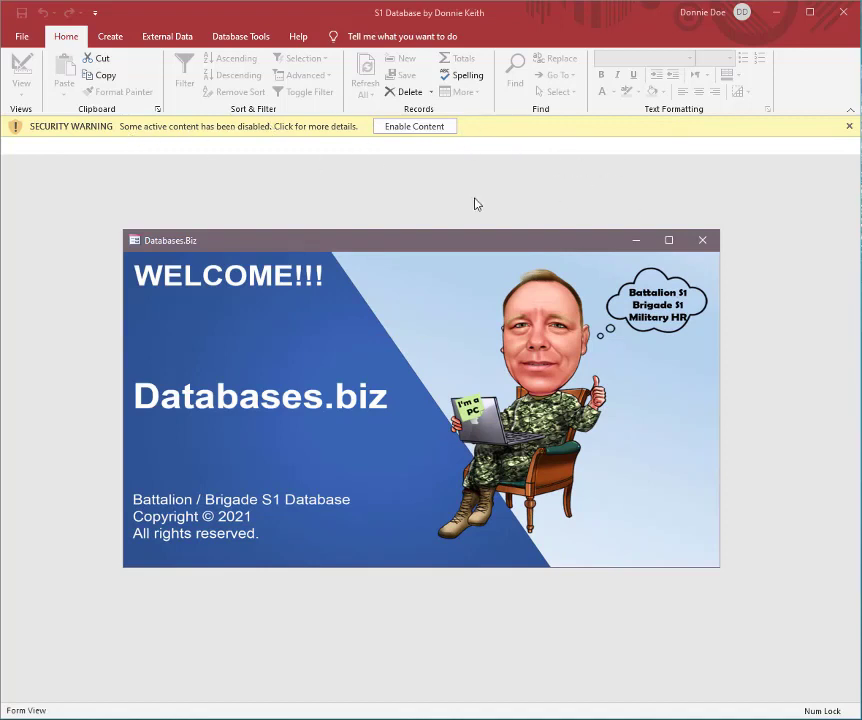
# Step: Close the Databases.Biz welcome form and enable the database's blocked active content
pyautogui.moveTo(464, 240)
pyautogui.mouseDown()
pyautogui.moveTo(473, 224)
pyautogui.moveTo(460, 222)
pyautogui.mouseUp()
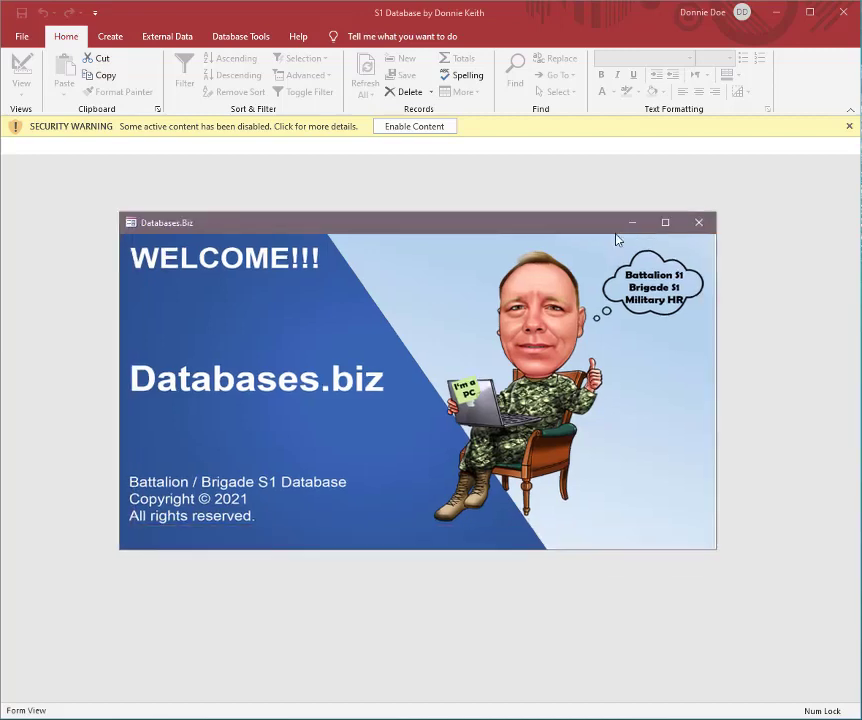
pyautogui.click(700, 223)
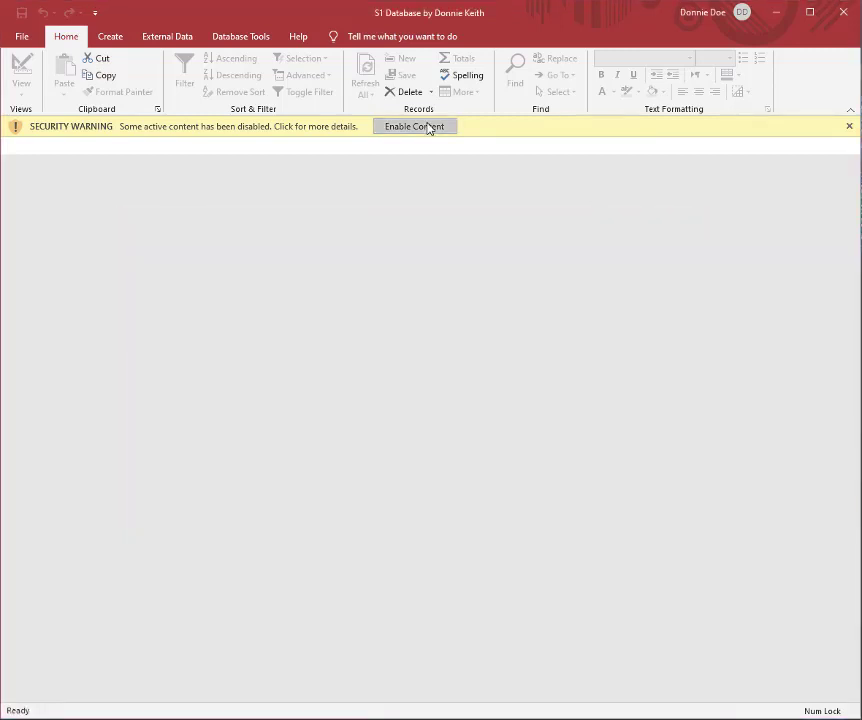
pyautogui.click(428, 127)
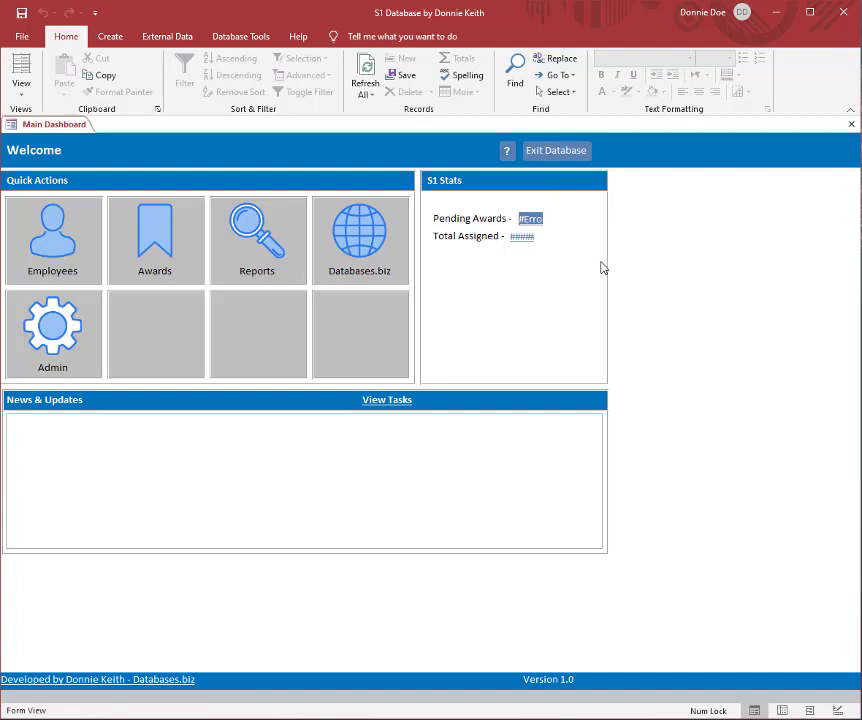
# Step: Try to open Employees from the main dashboard to test the database connection
pyautogui.click(60, 231)
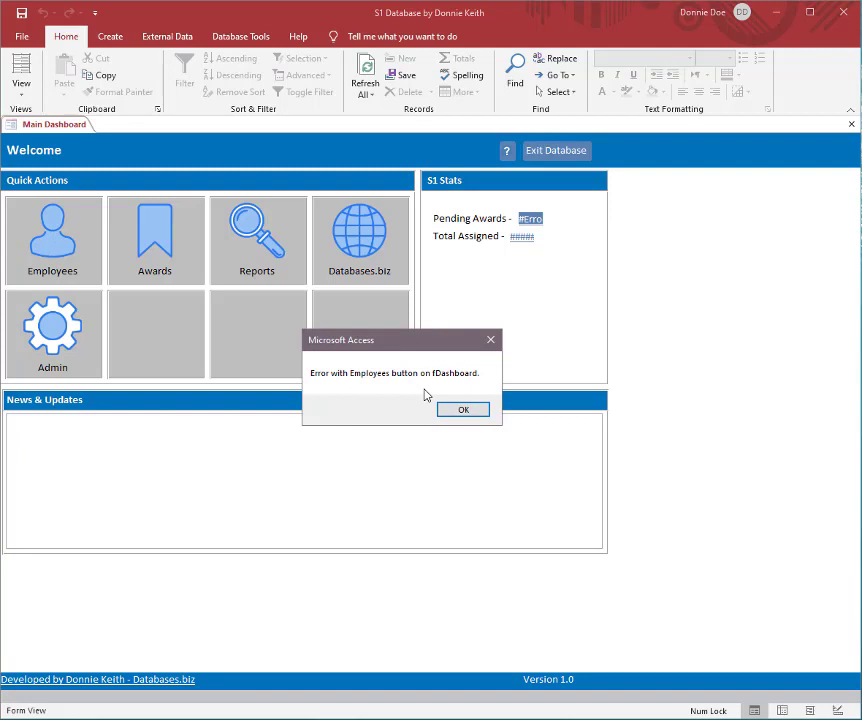
pyautogui.click(463, 410)
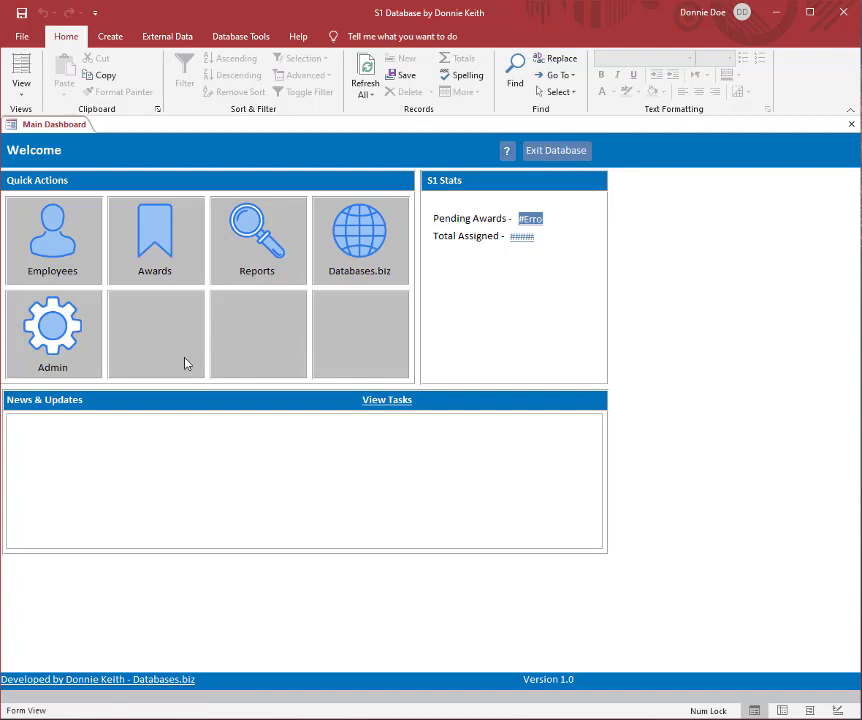
# Step: Start updating all linked tables in the Linked Table Manager with the option to always prompt for a new location
pyautogui.click(169, 38)
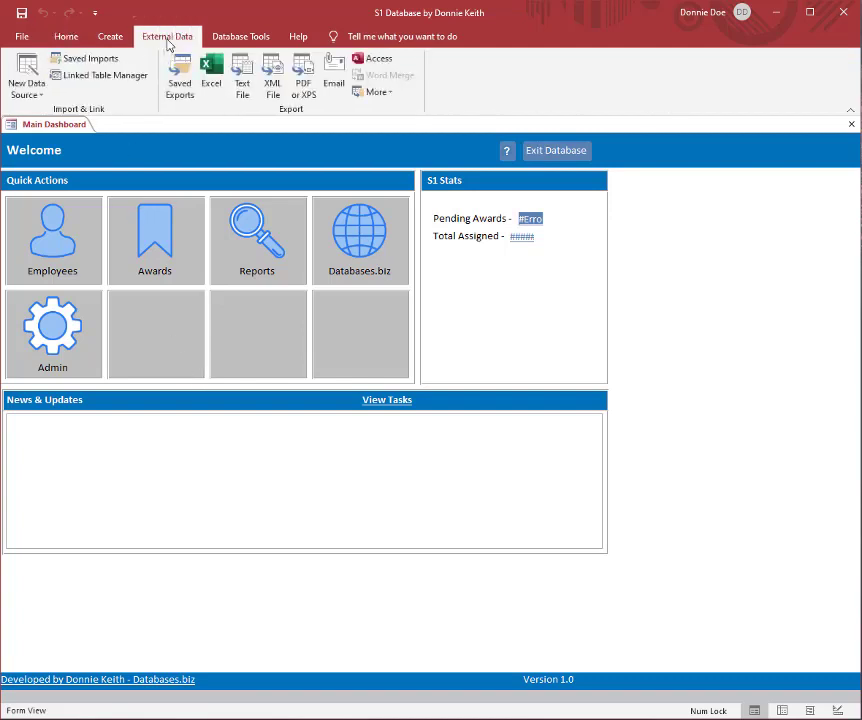
pyautogui.click(110, 80)
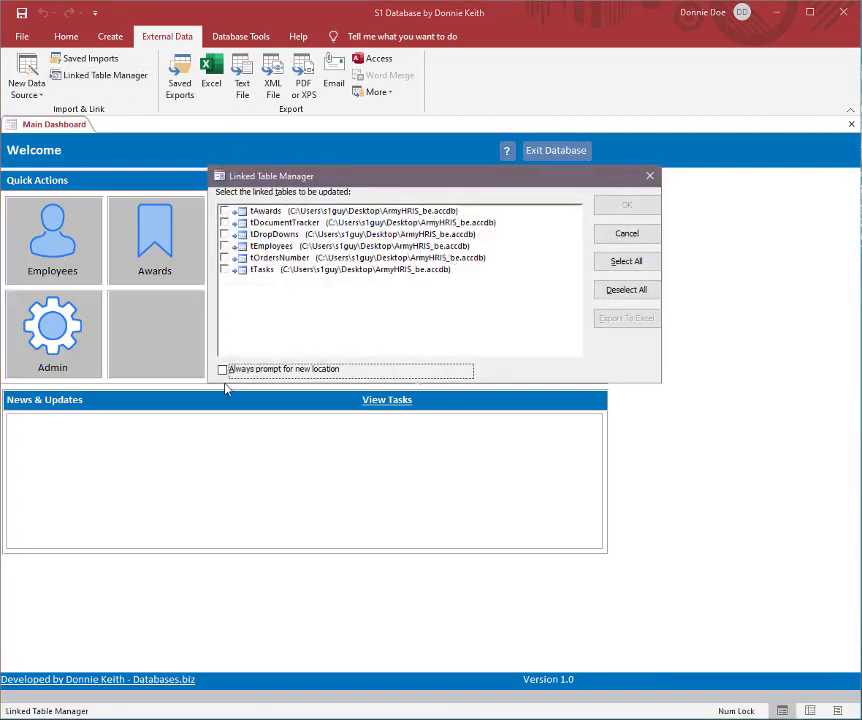
pyautogui.click(223, 370)
pyautogui.click(627, 263)
pyautogui.click(626, 206)
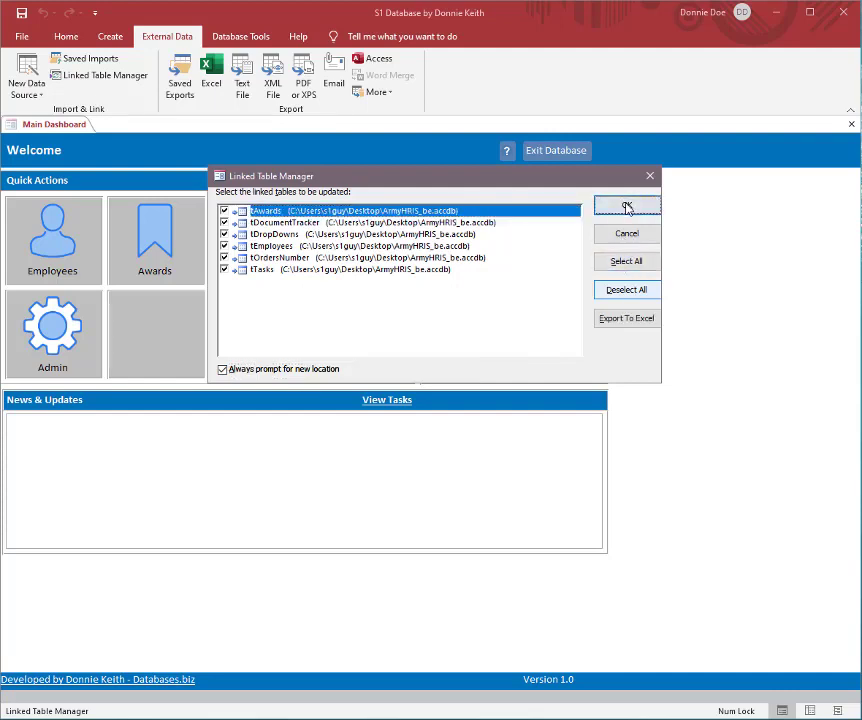
# Step: Relink the tables to ArmyHRIS_be.accdb in the desktop's Network folder and close the Linked Table Manager
pyautogui.scroll(1, 272, 330)
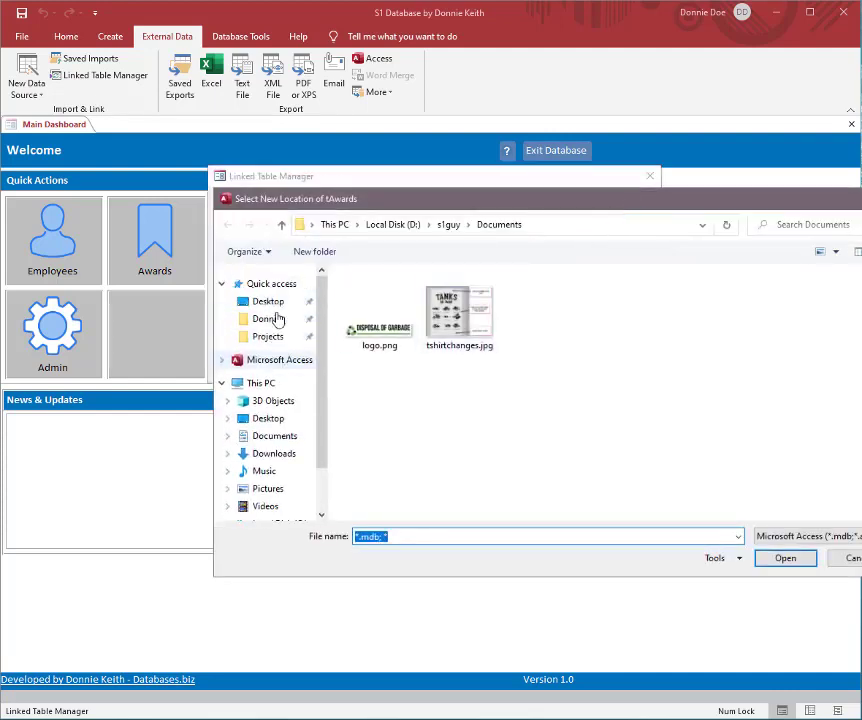
pyautogui.click(268, 302)
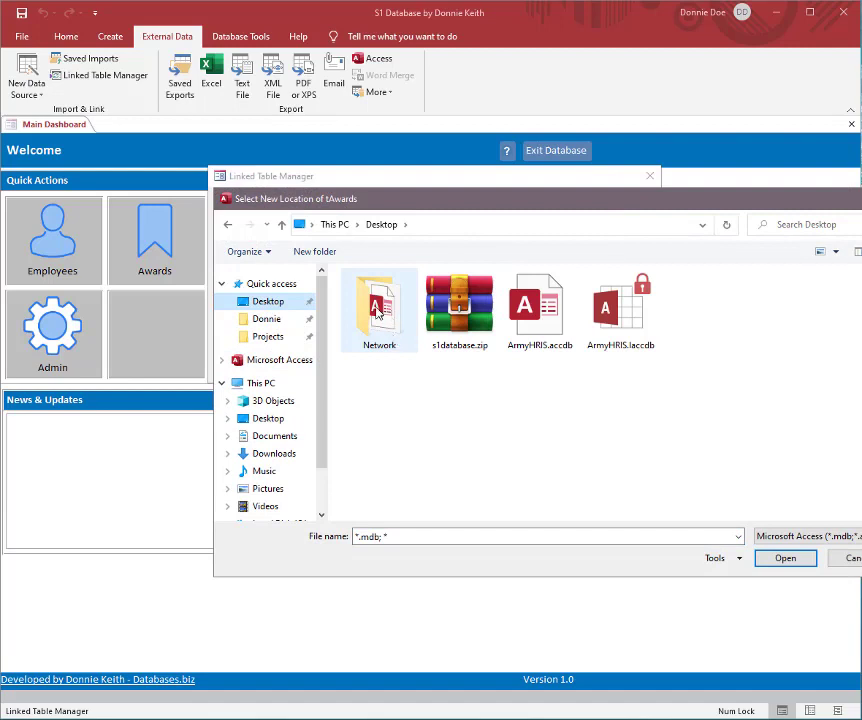
pyautogui.doubleClick(385, 310)
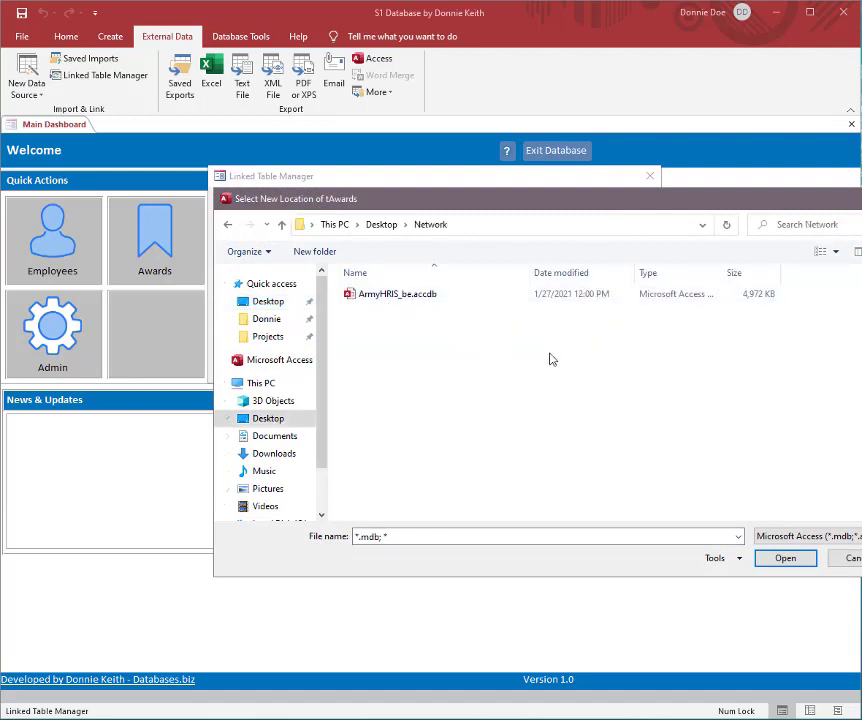
pyautogui.doubleClick(387, 302)
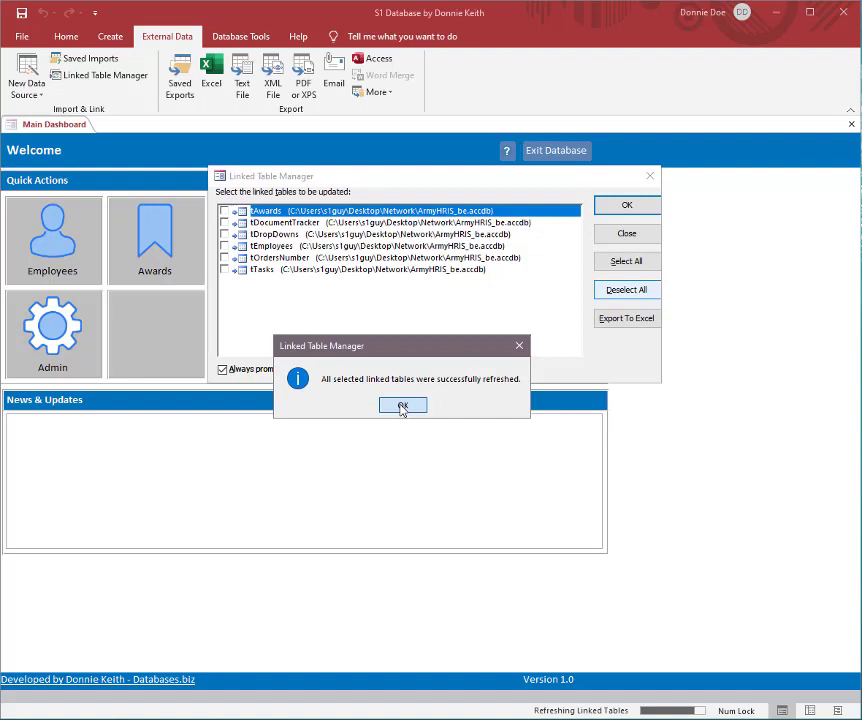
pyautogui.click(402, 406)
pyautogui.click(627, 236)
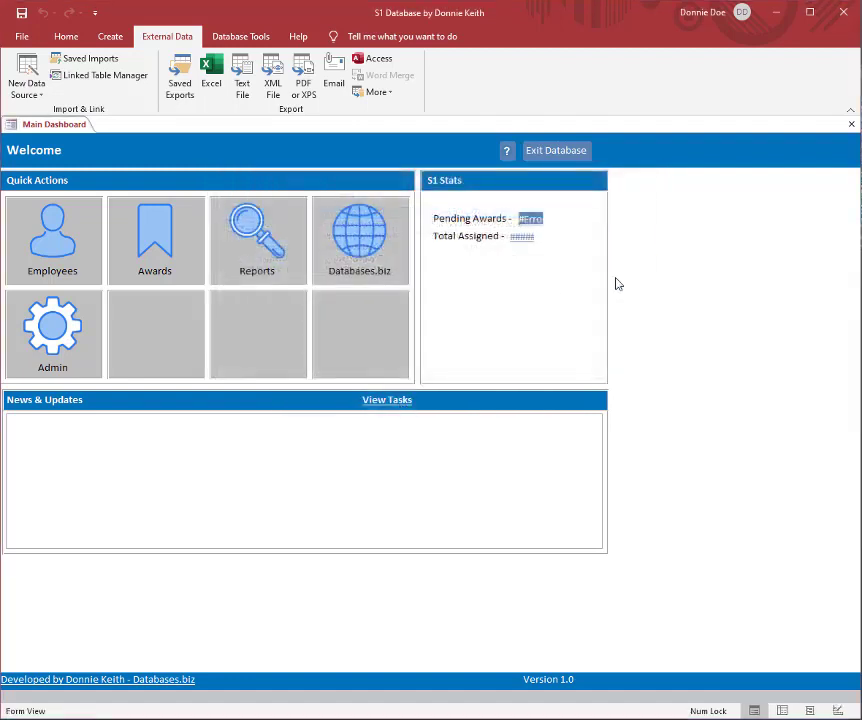
# Step: Exit the database and reopen ArmyHRIS.accdb from the desktop
pyautogui.click(549, 154)
pyautogui.click(282, 294)
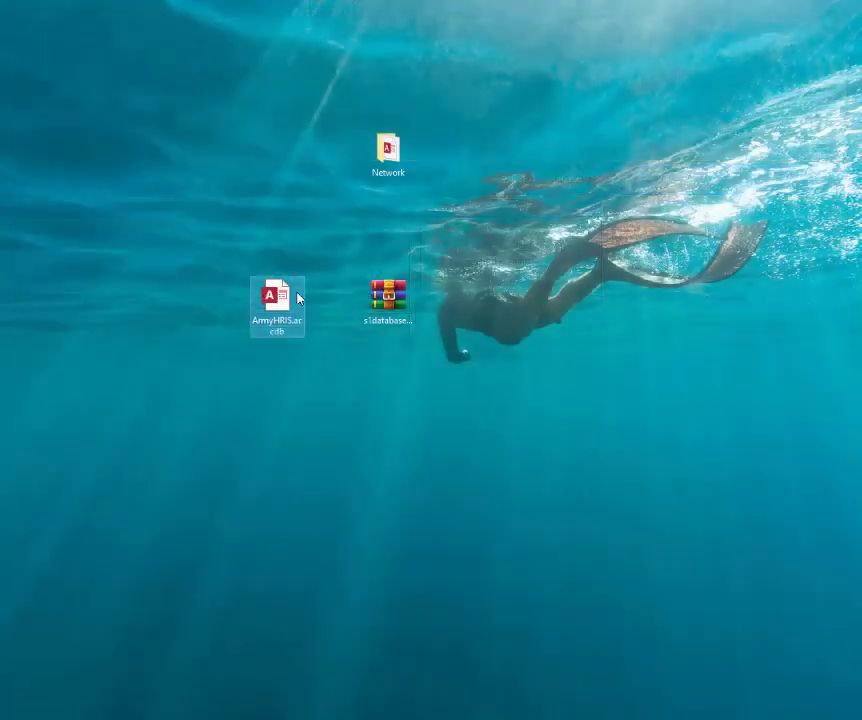
pyautogui.doubleClick(282, 294)
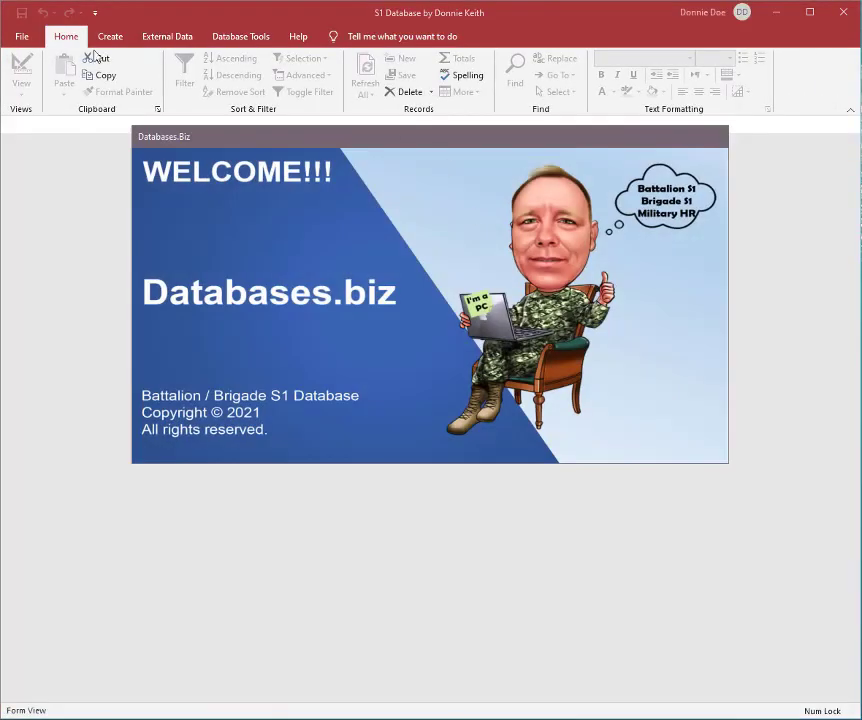